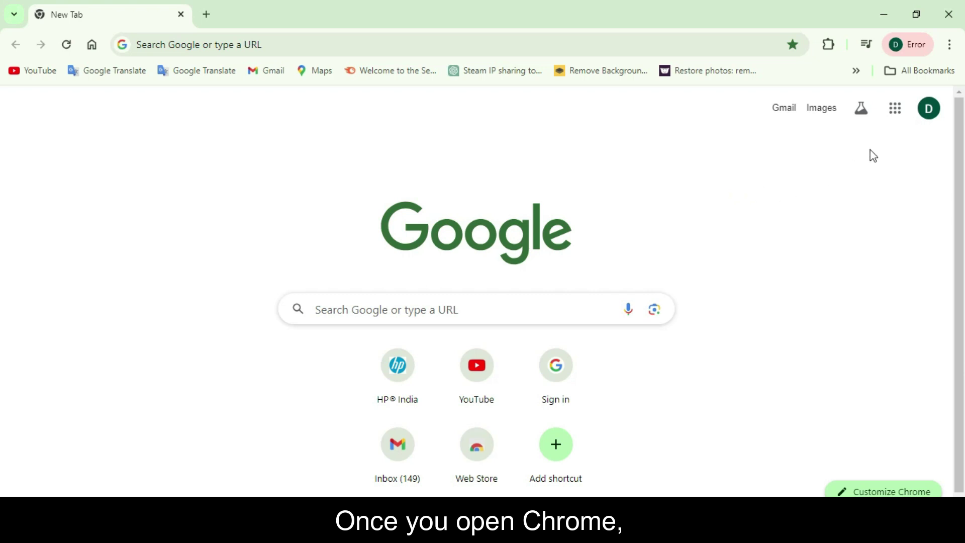
Launch Google Forms from the Google Apps grid in Chrome.
click(894, 110)
scroll(771, 297, down, 1)
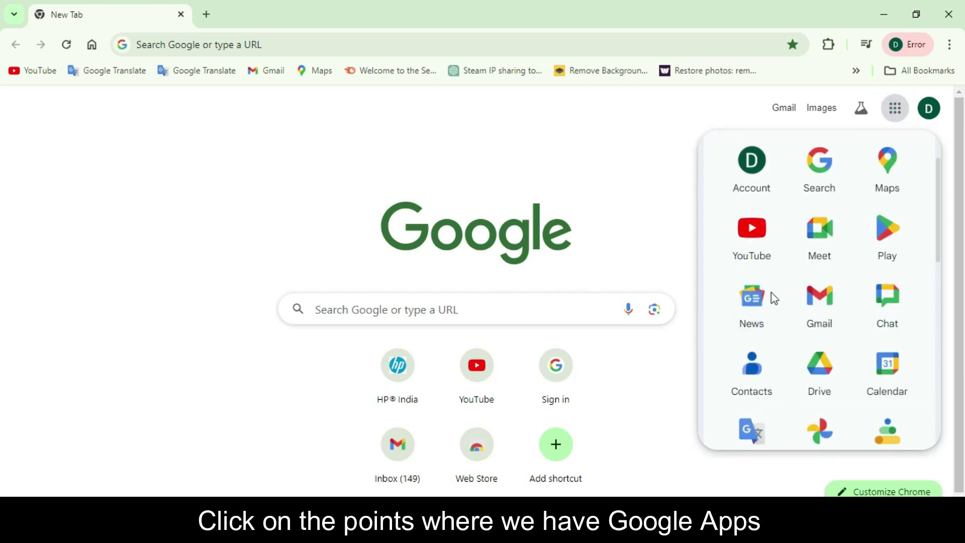
scroll(771, 297, down, 3)
scroll(771, 298, down, 2)
scroll(771, 293, down, 1)
scroll(772, 293, down, 3)
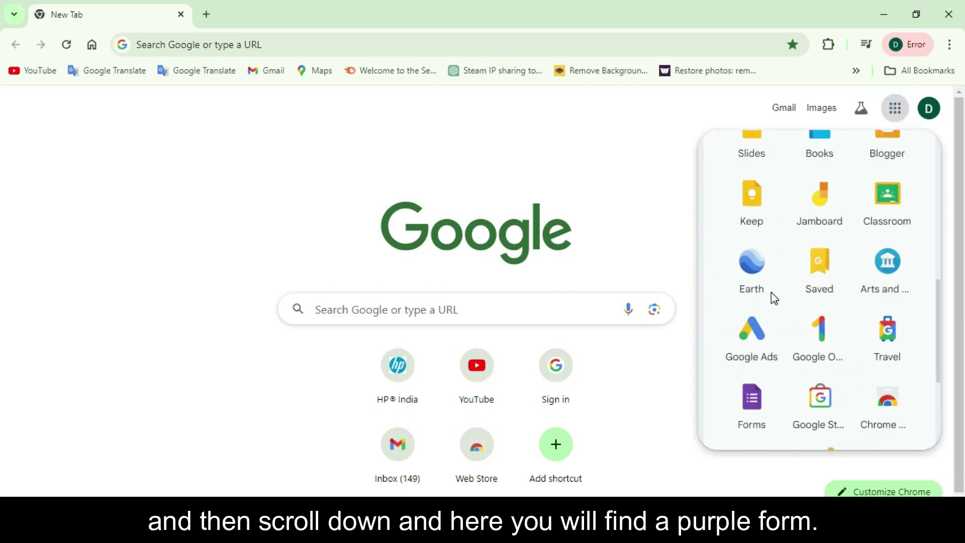
scroll(755, 335, down, 1)
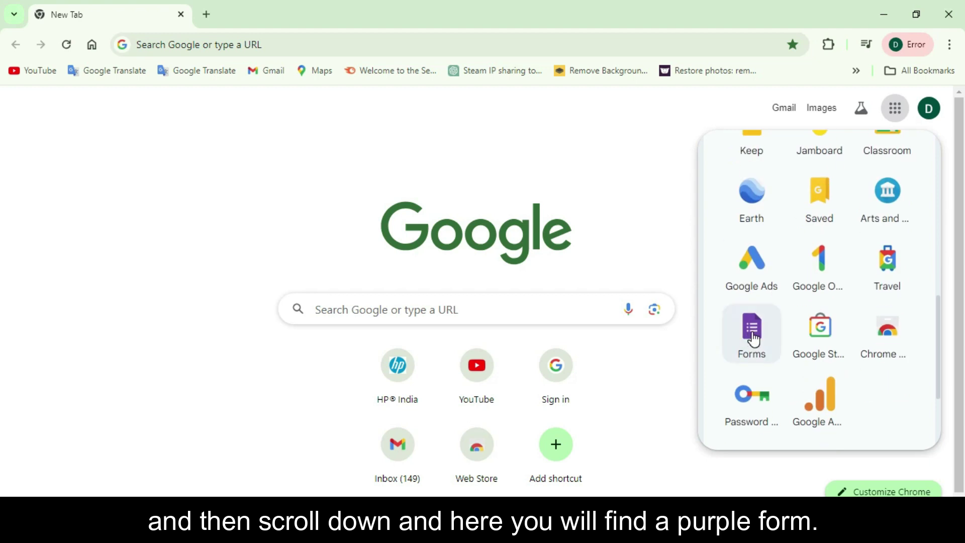
click(766, 345)
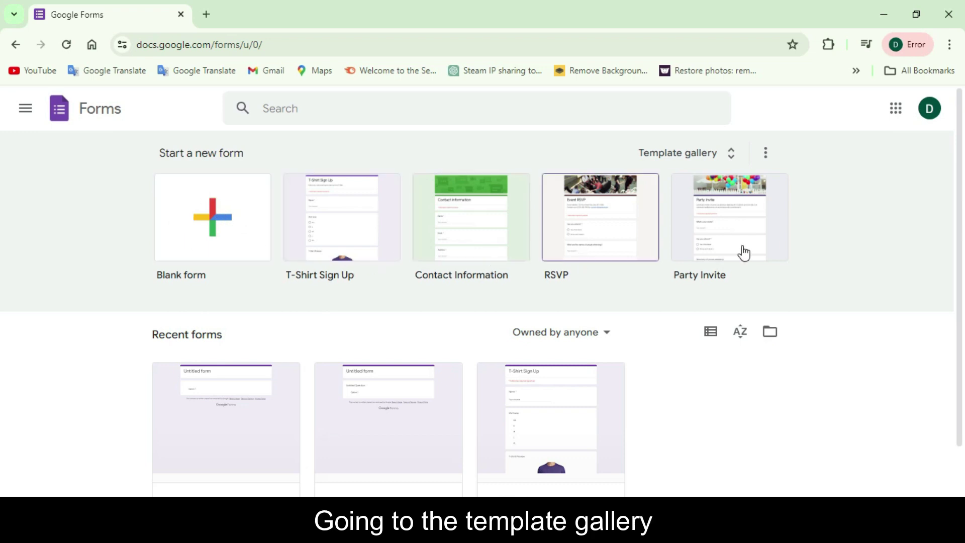
Browse the full template gallery of form templates.
click(736, 165)
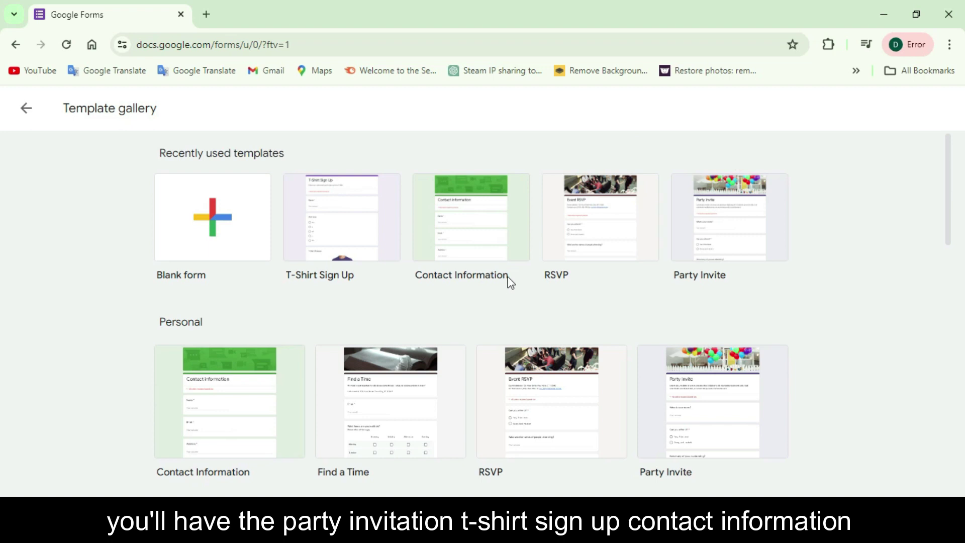
scroll(509, 281, down, 2)
scroll(508, 272, down, 2)
scroll(508, 271, down, 3)
scroll(510, 274, down, 3)
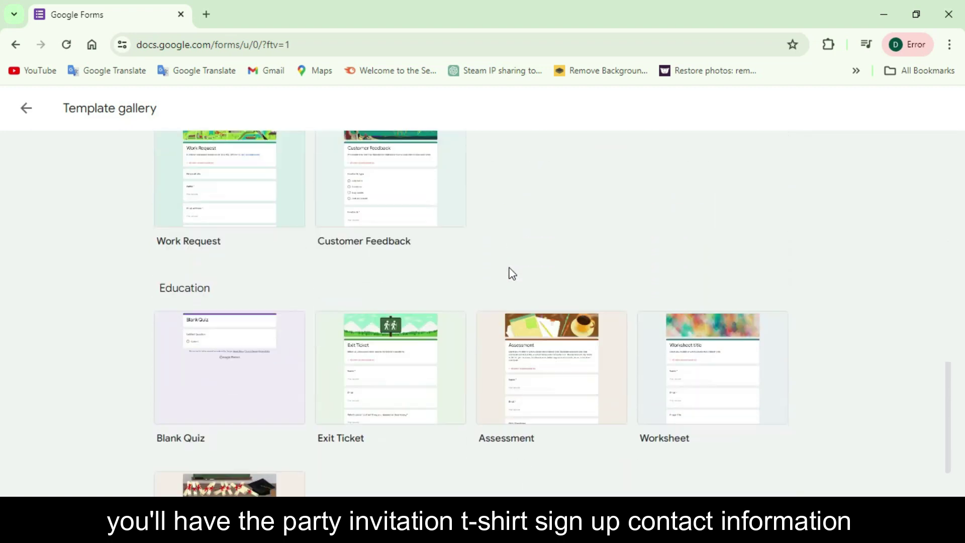
scroll(509, 273, down, 2)
scroll(509, 271, up, 5)
scroll(510, 273, up, 5)
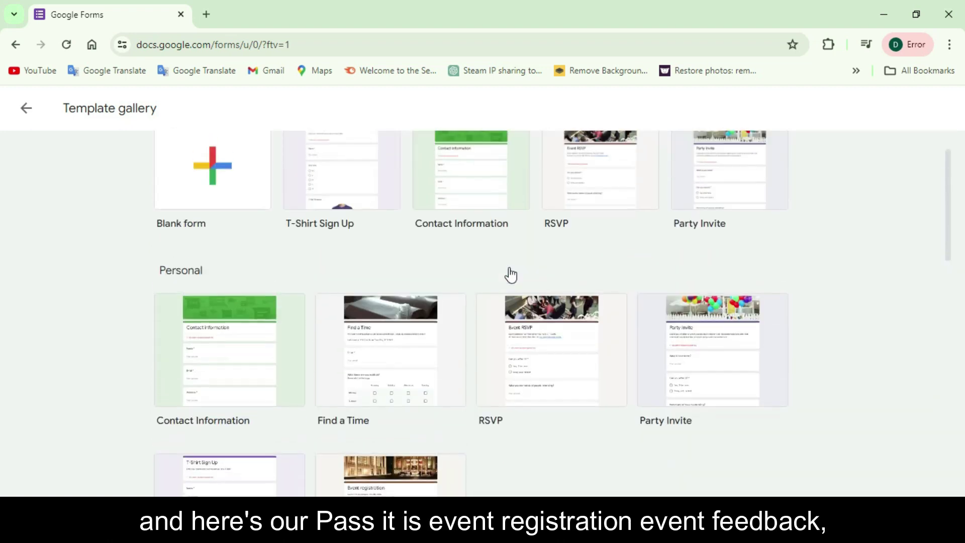
scroll(509, 275, up, 1)
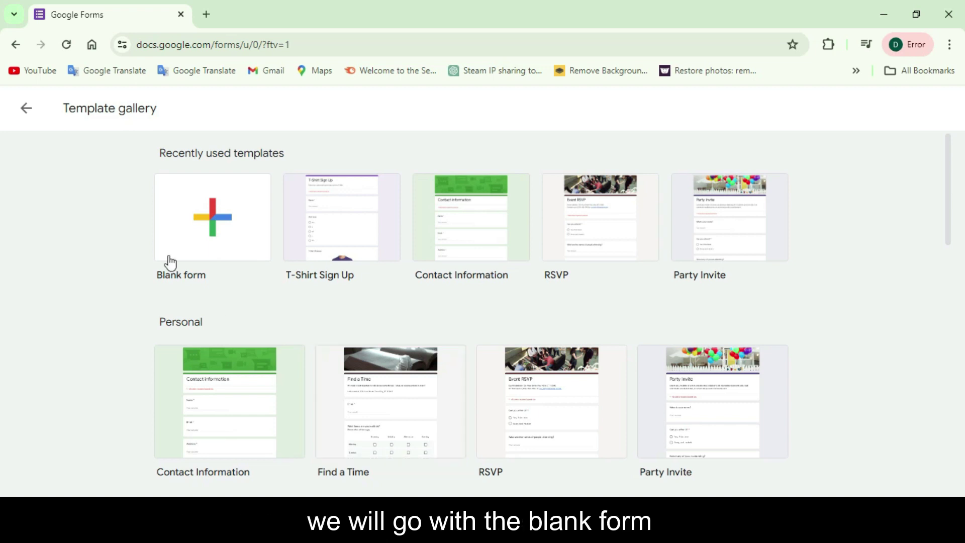
Start a blank form and title it COMPANY with description XYZ,UK.
click(221, 240)
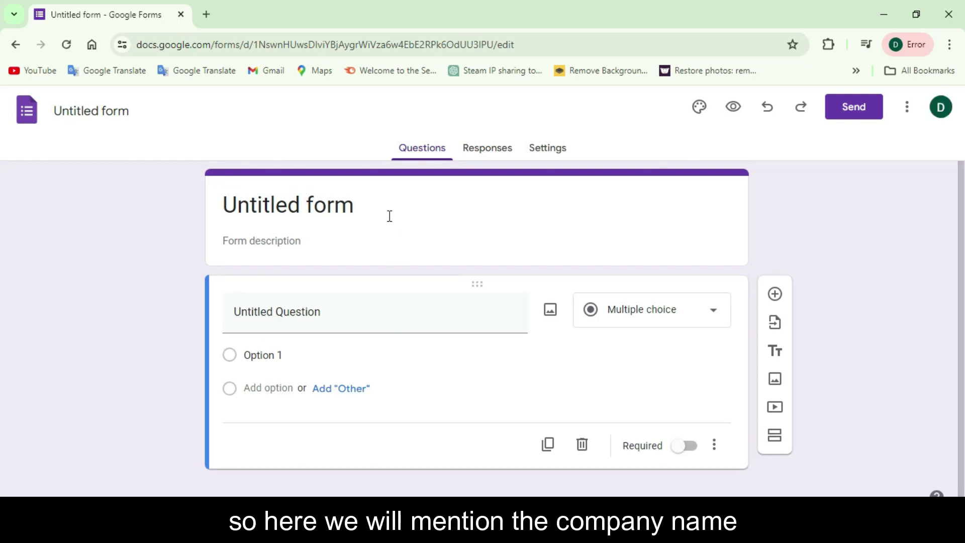
mouse_move(389, 217)
mouse_down()
mouse_move(344, 205)
mouse_move(223, 209)
mouse_up()
text(C)
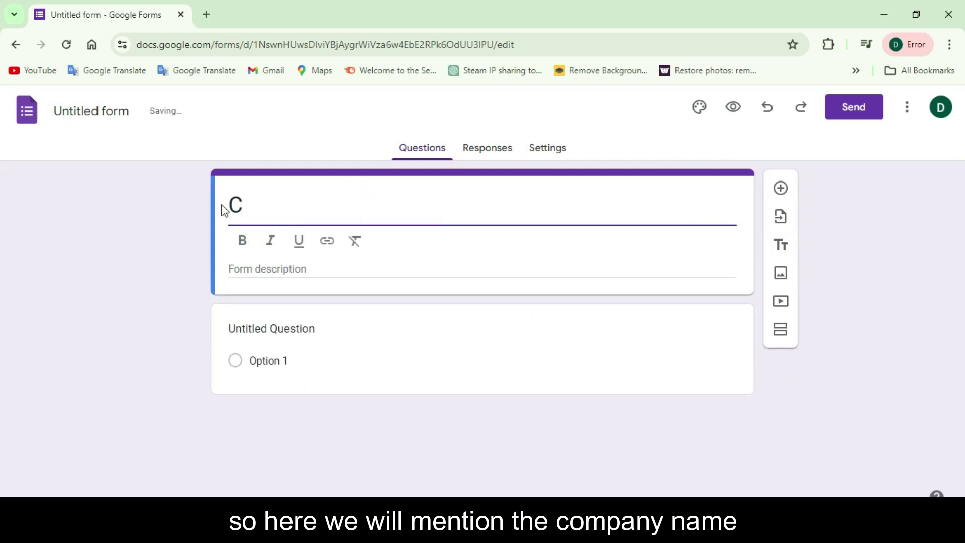
text(OMPANY)
click(257, 274)
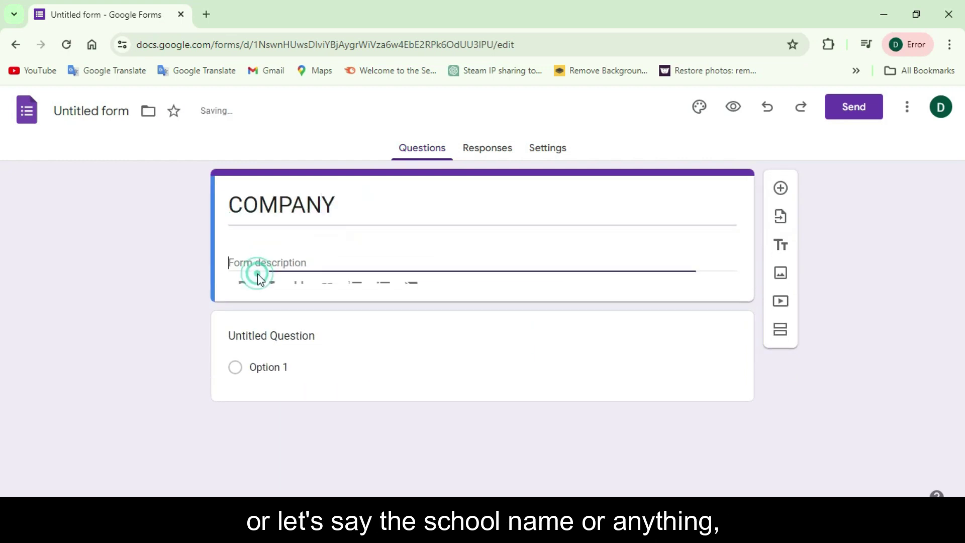
text(xY)
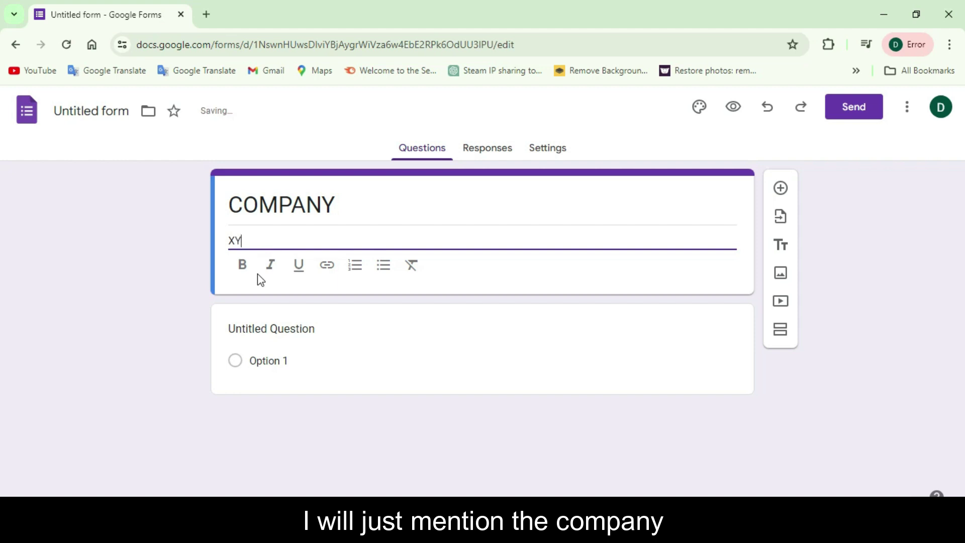
text(Z,UK)
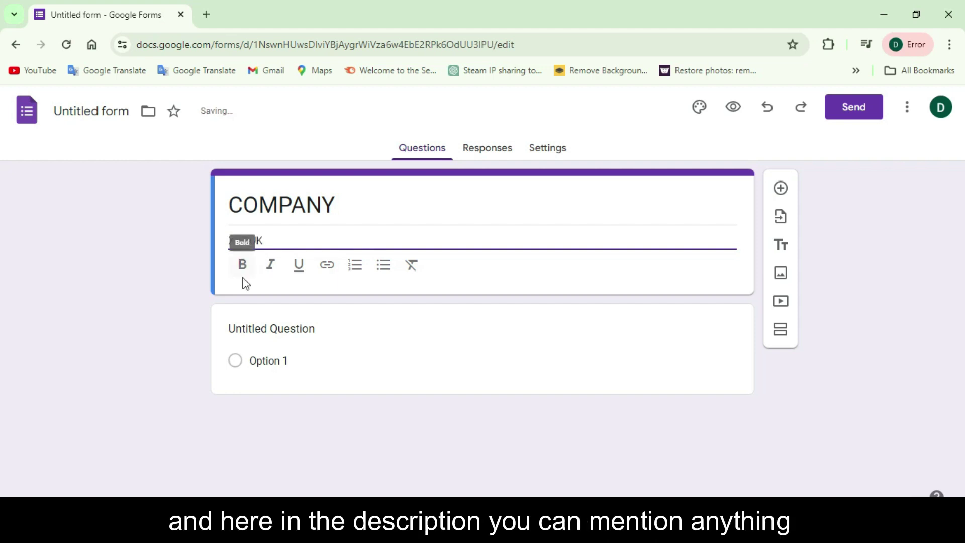
Format the XYZ,UK description as bold italic.
drag(265, 241, 228, 239)
click(242, 265)
click(273, 266)
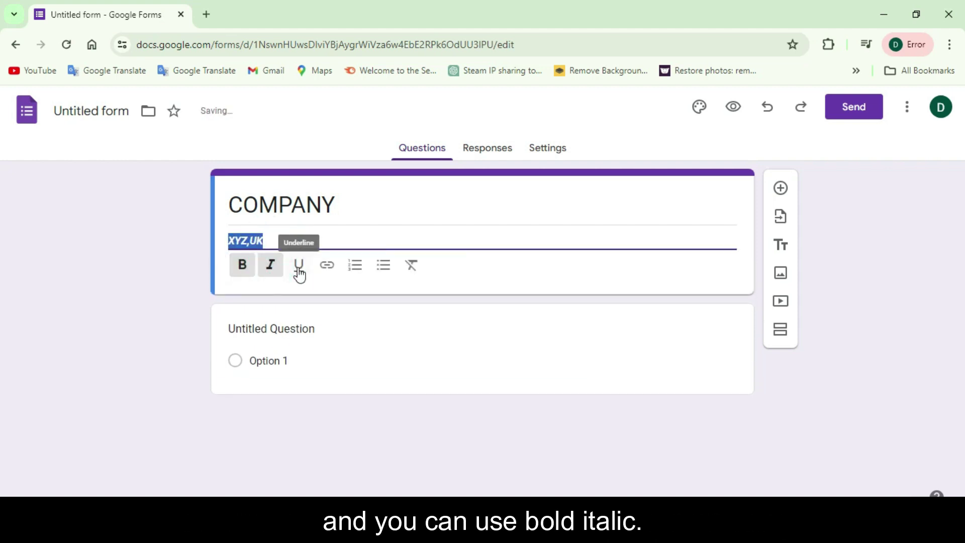
click(278, 238)
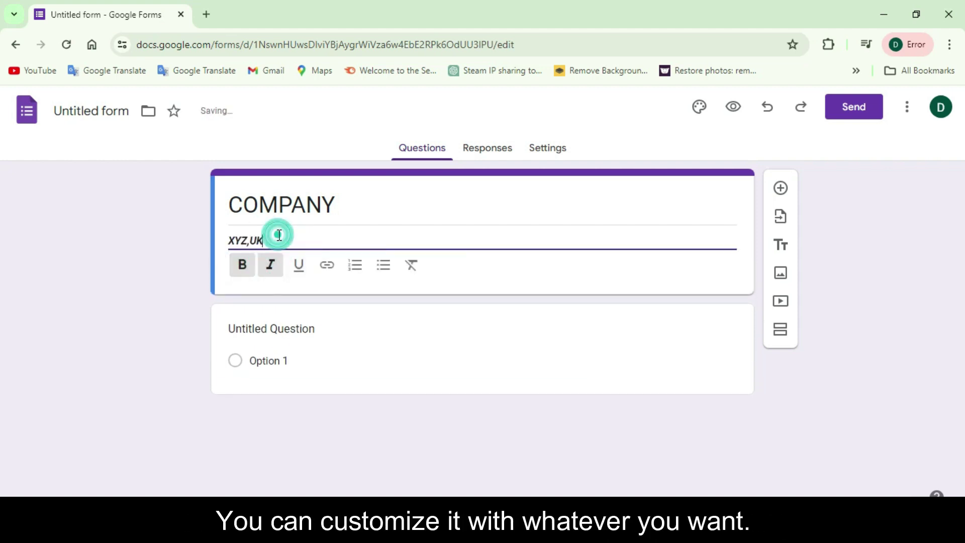
click(318, 336)
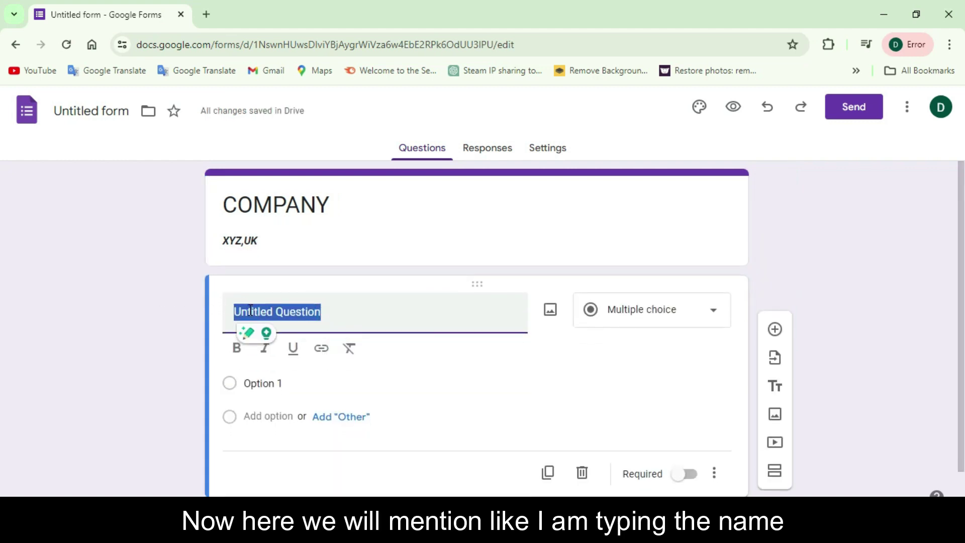
Make the first question NAME, a required short-answer question.
key(BackSpace)
text(NAME)
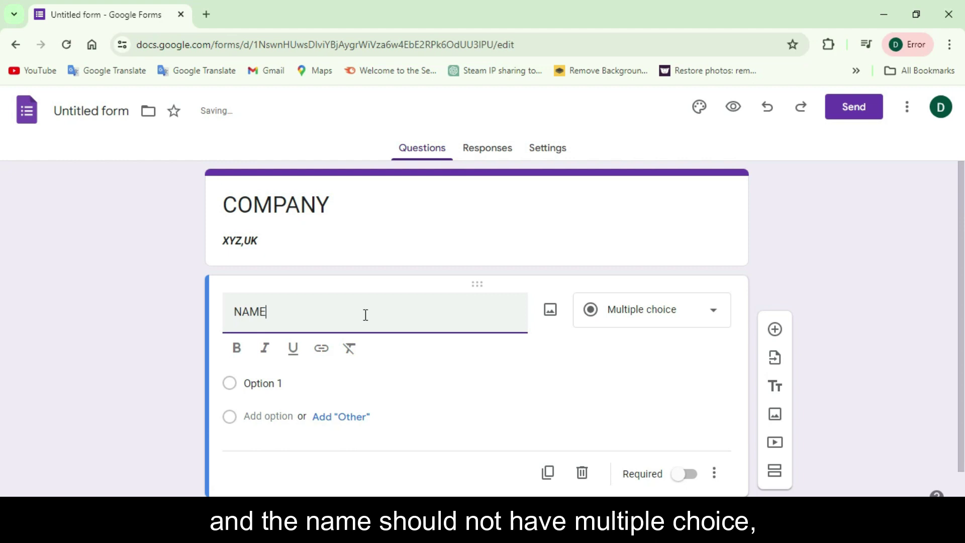
click(657, 309)
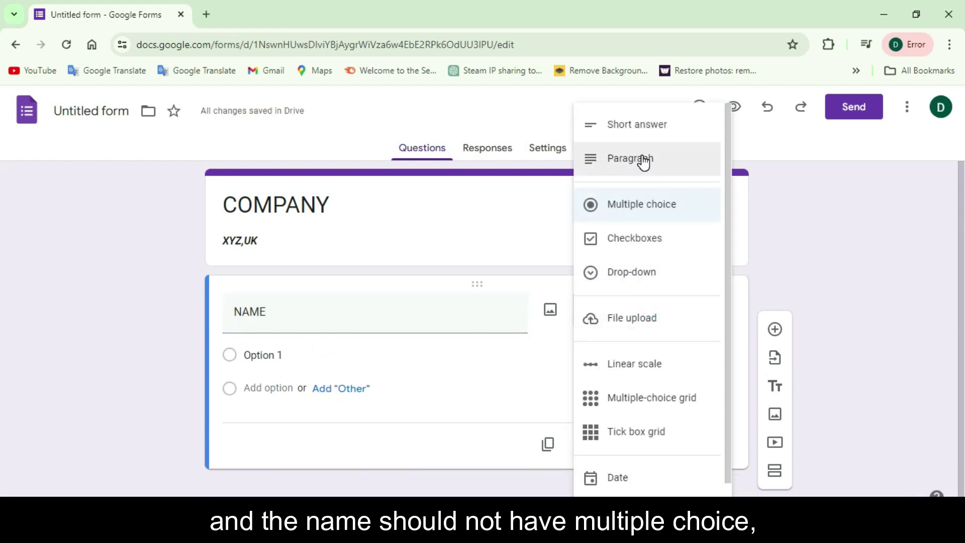
click(633, 121)
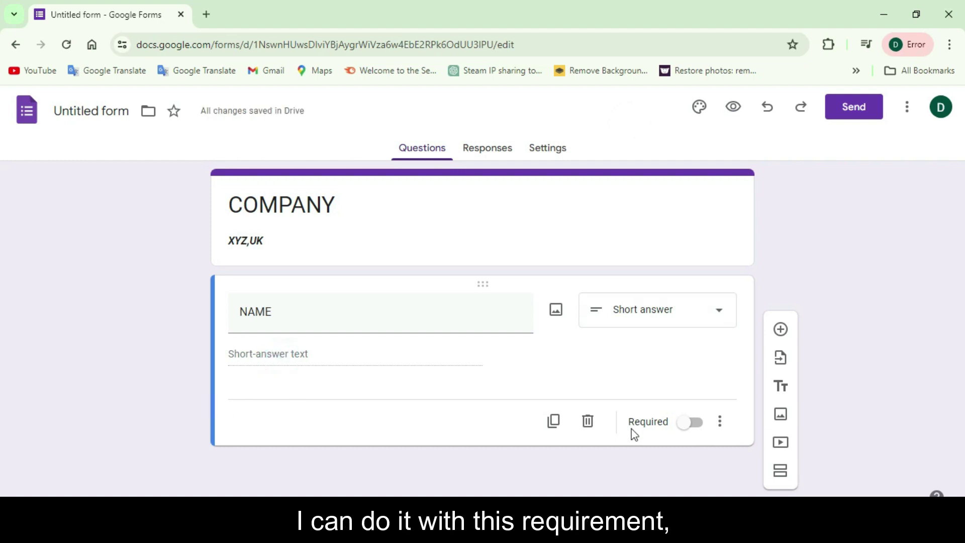
click(691, 424)
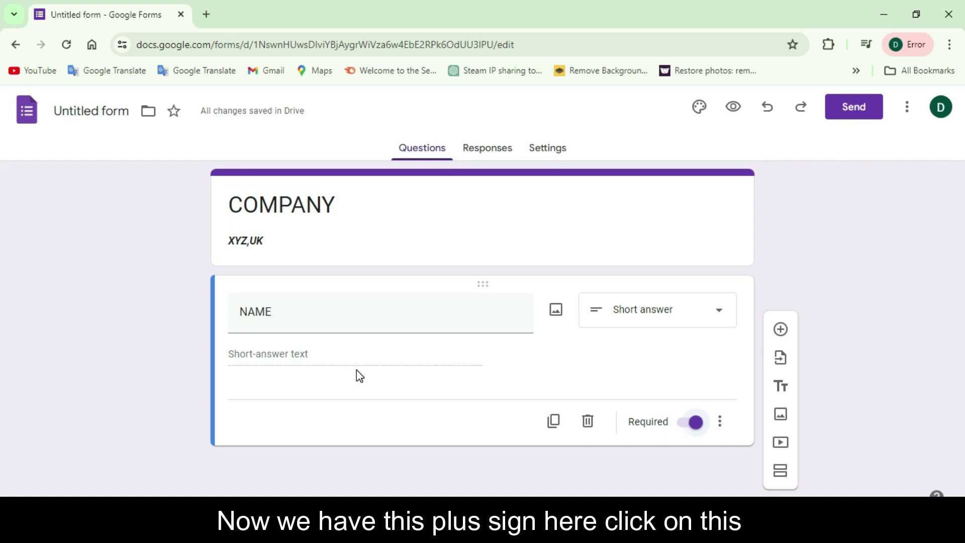
Add required short-answer EMAIL and CITY questions after NAME.
click(781, 331)
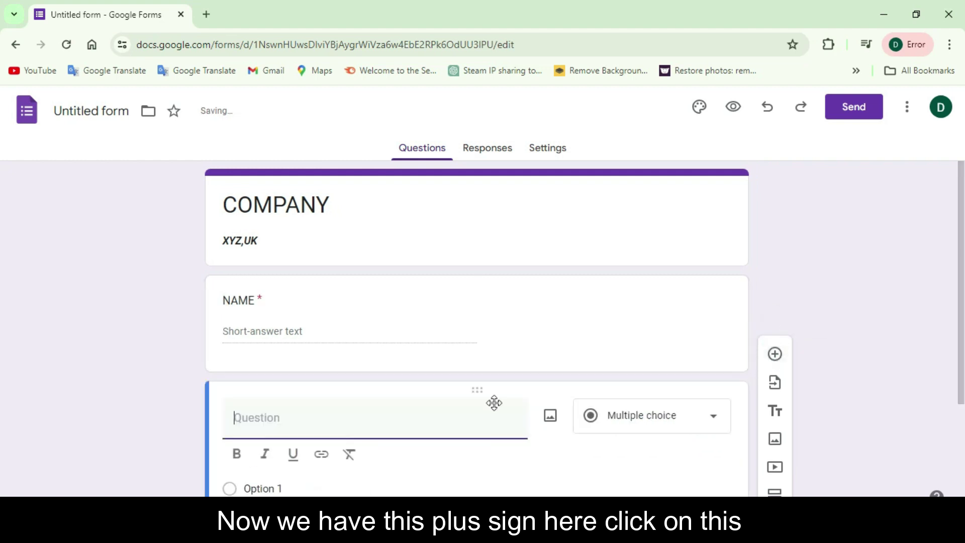
text(EMAIL)
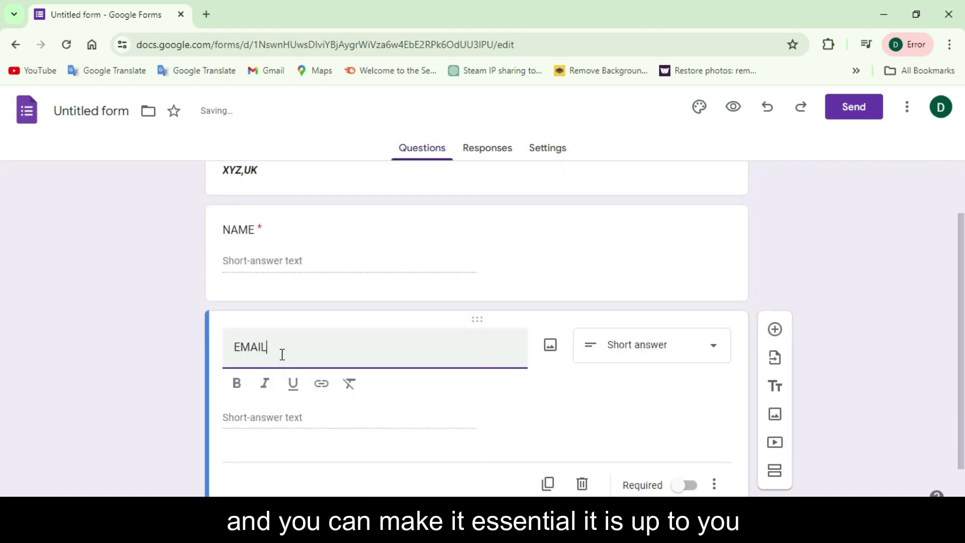
click(685, 439)
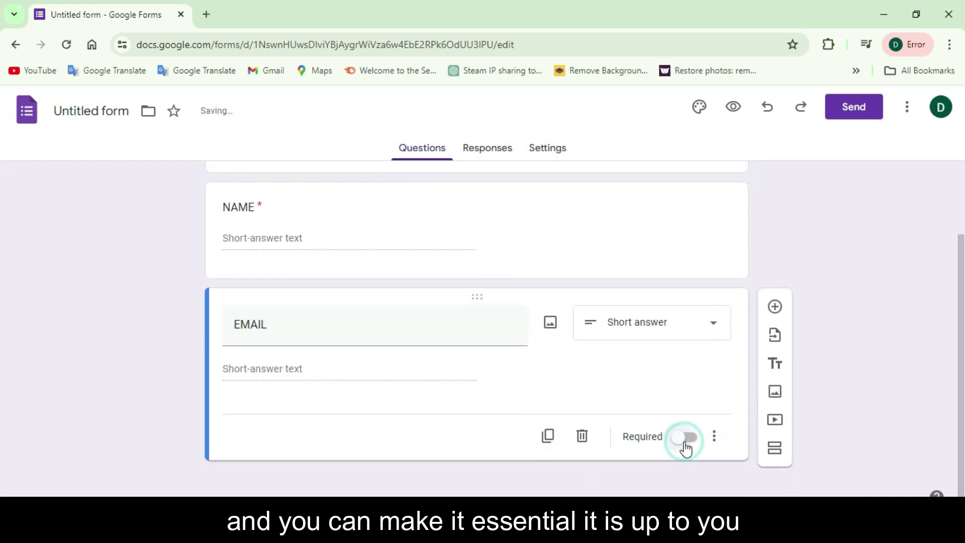
click(773, 310)
text(CI)
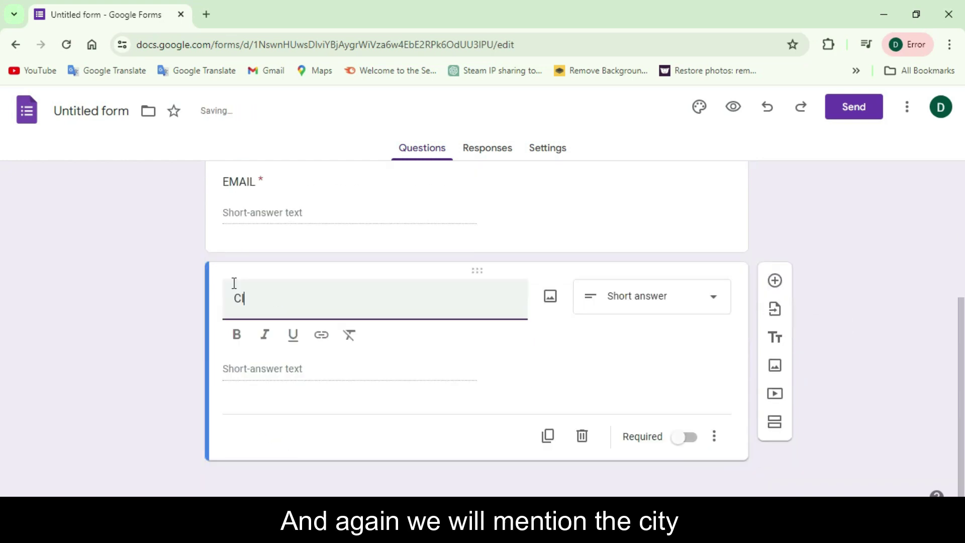
text(TY)
click(683, 443)
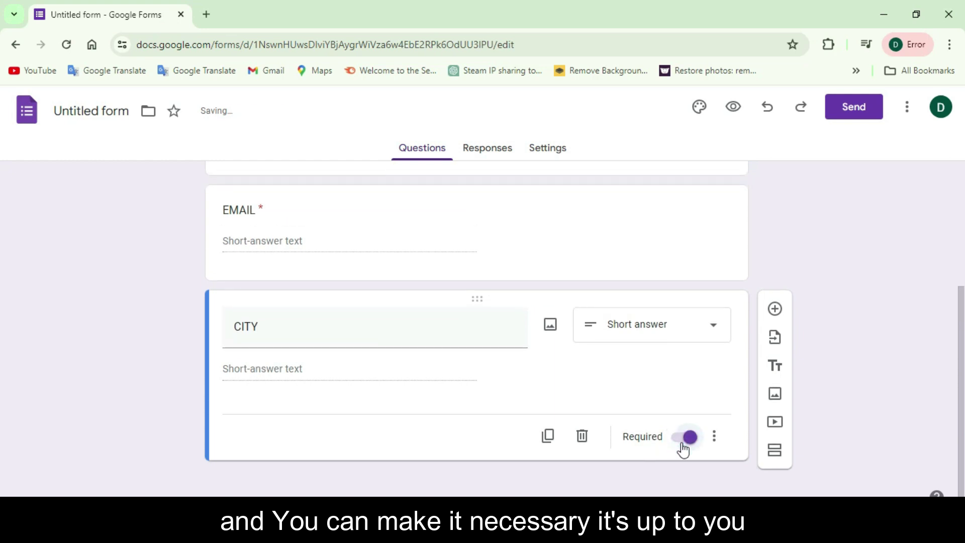
Add a required multiple-choice question with Male and Female options.
click(774, 309)
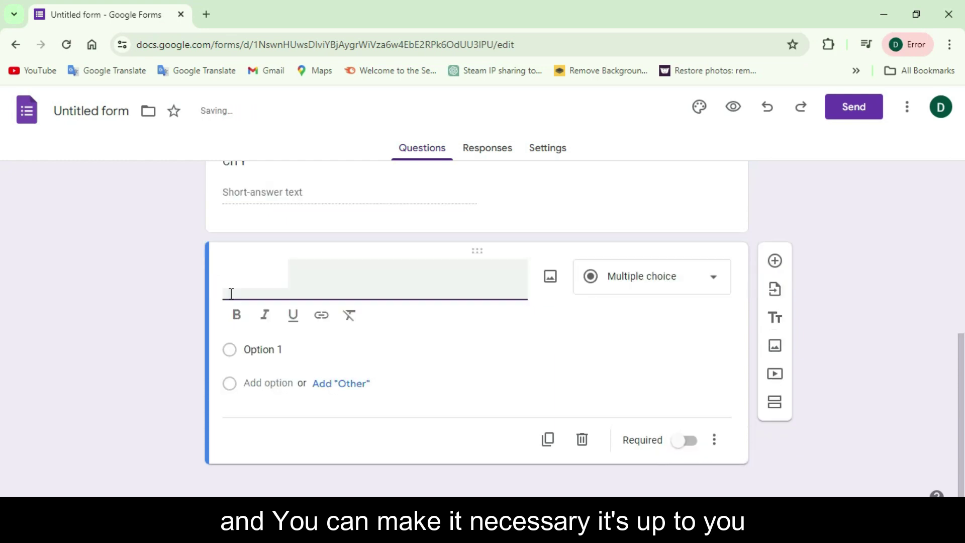
click(241, 346)
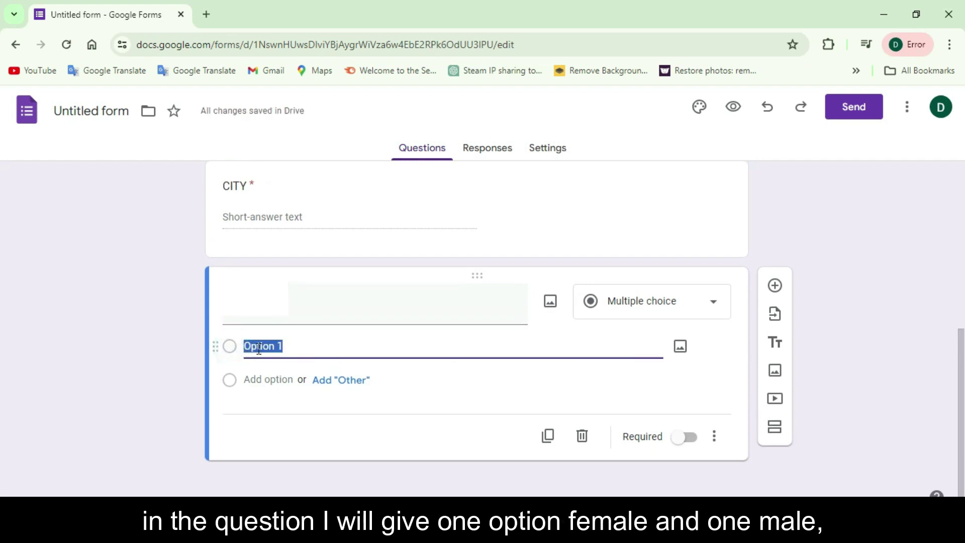
click(286, 347)
key(BackSpace)
key(BackSpace)
key(BackSpace)
text(e)
click(268, 407)
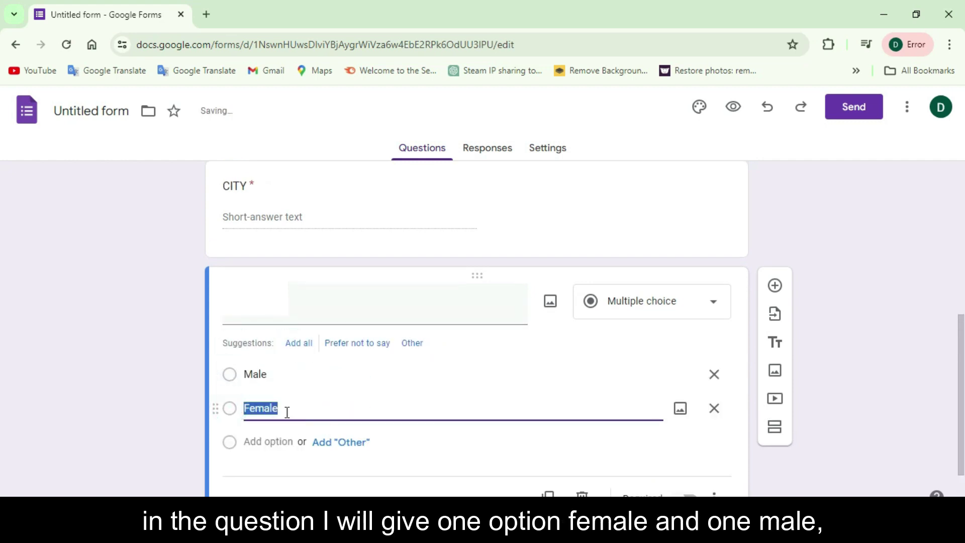
click(570, 413)
scroll(708, 444, down, 1)
click(687, 437)
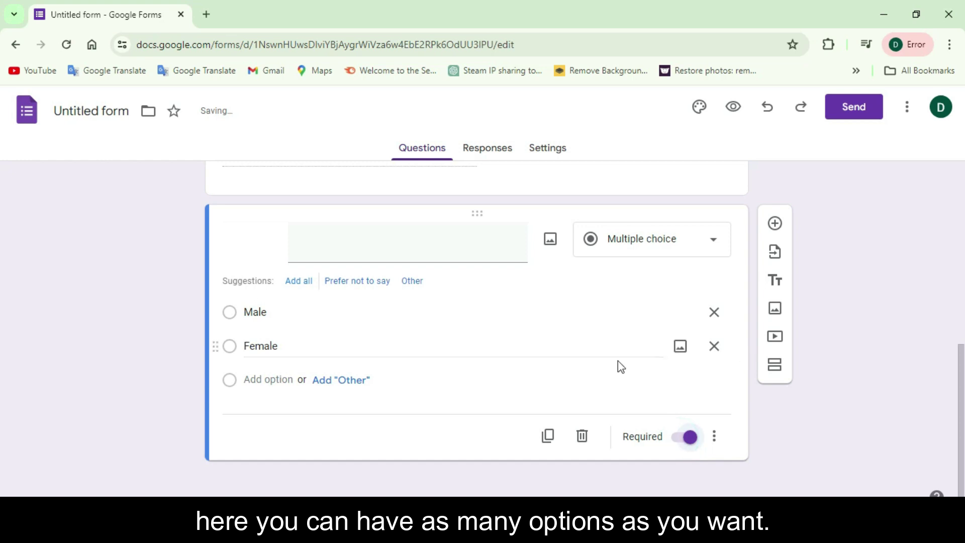
mouse_move(452, 407)
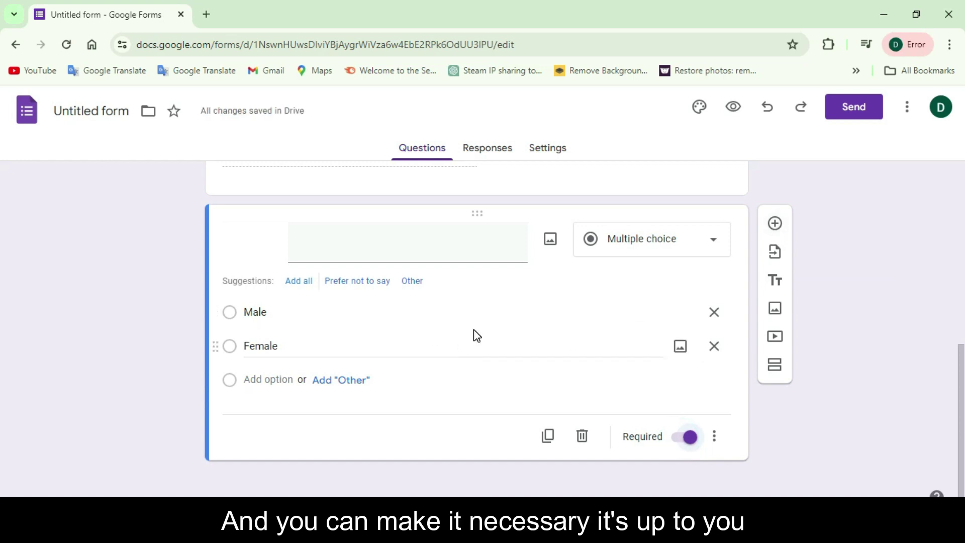
Switch the Male/Female question to Checkboxes and view the Responses page.
click(694, 246)
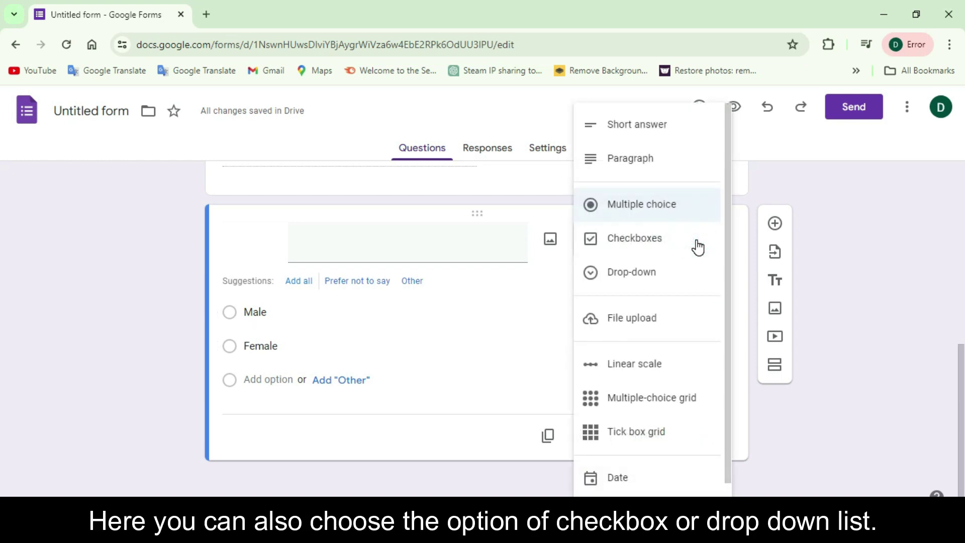
click(592, 237)
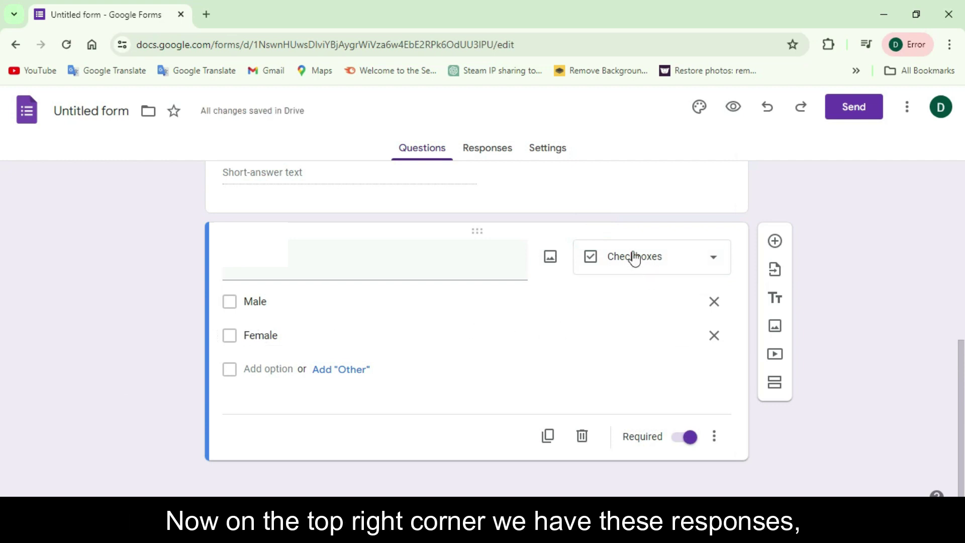
click(484, 156)
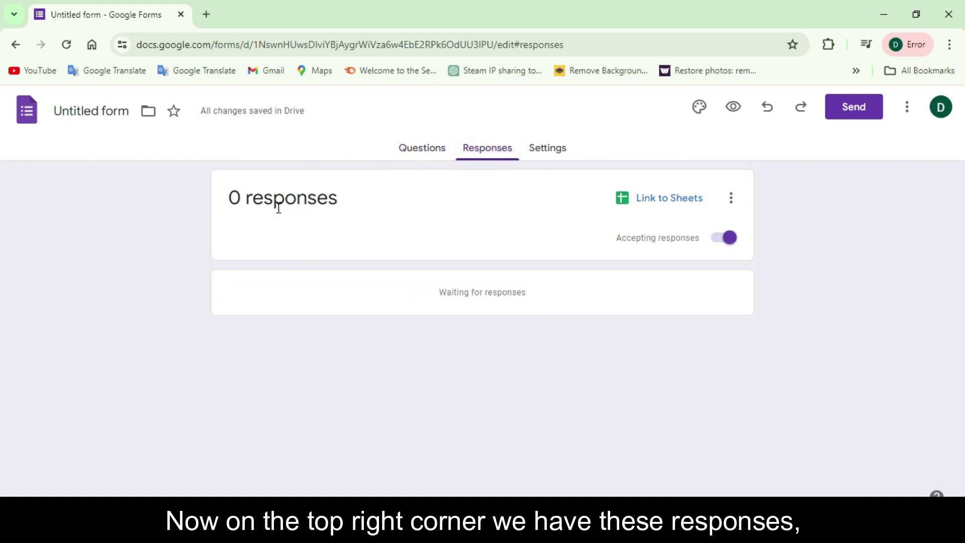
Review Settings, then bring up the theme panel's header image picker.
click(545, 149)
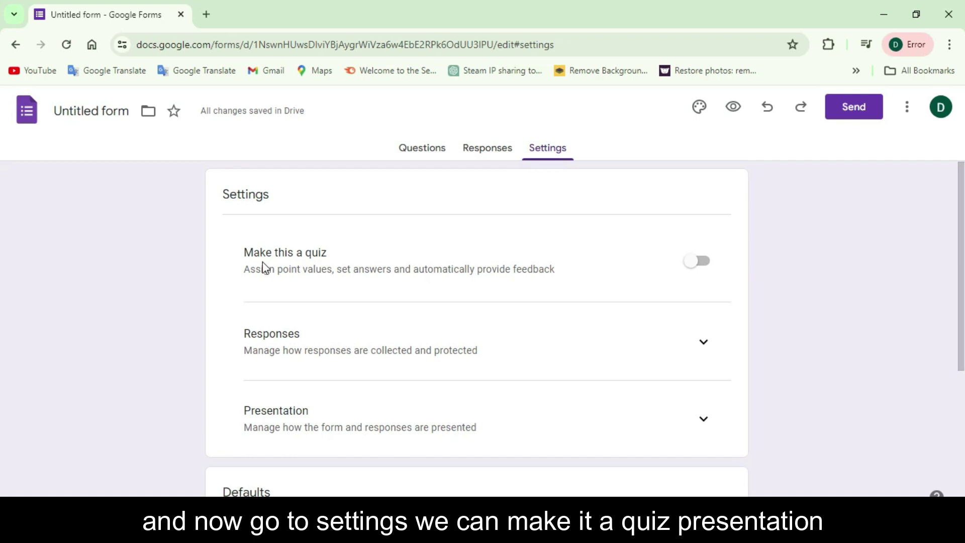
scroll(291, 269, down, 1)
scroll(292, 269, down, 1)
scroll(280, 272, down, 1)
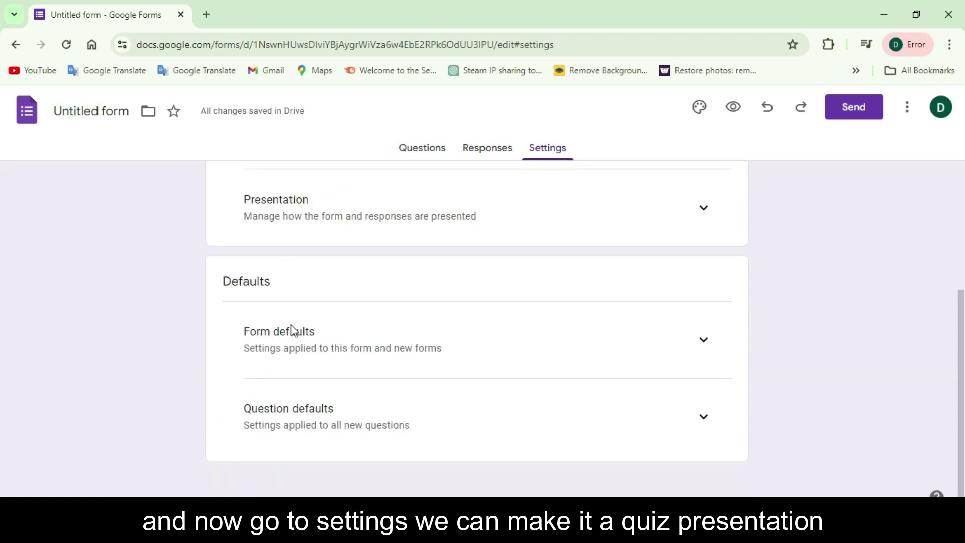
scroll(378, 300, up, 2)
scroll(377, 280, up, 1)
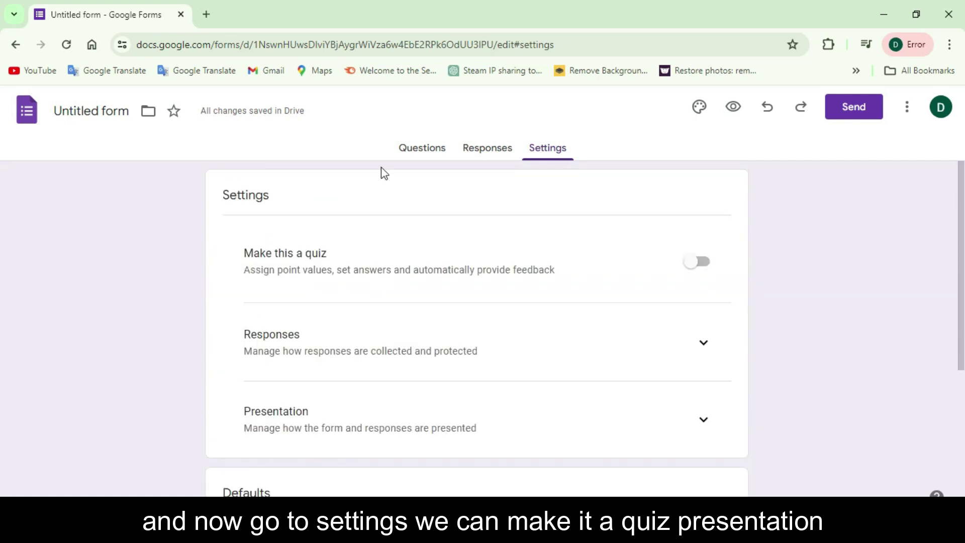
click(414, 149)
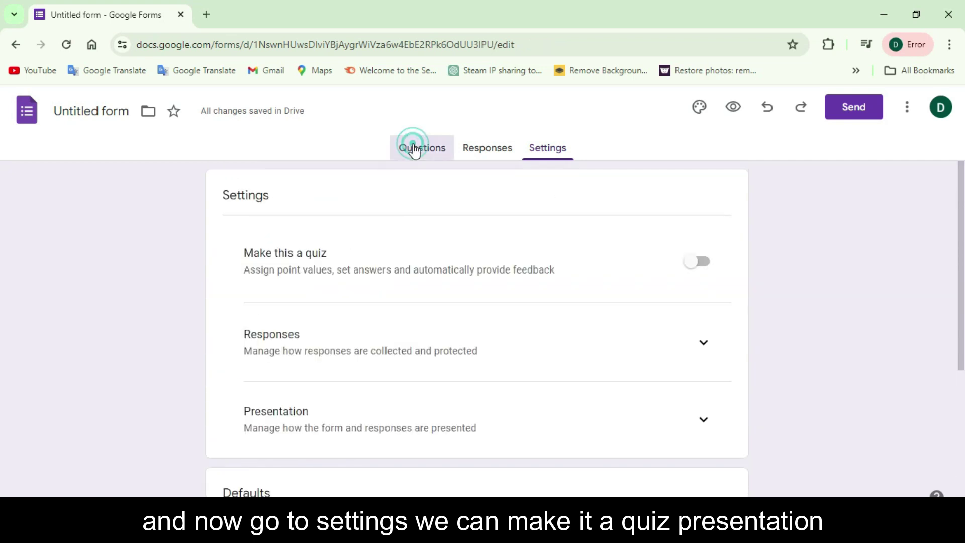
click(700, 108)
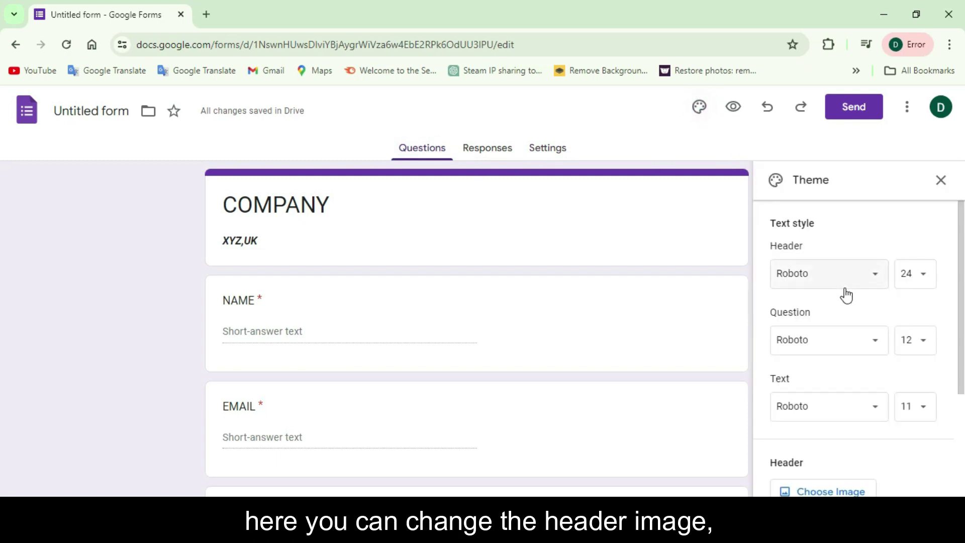
scroll(844, 295, down, 3)
click(846, 305)
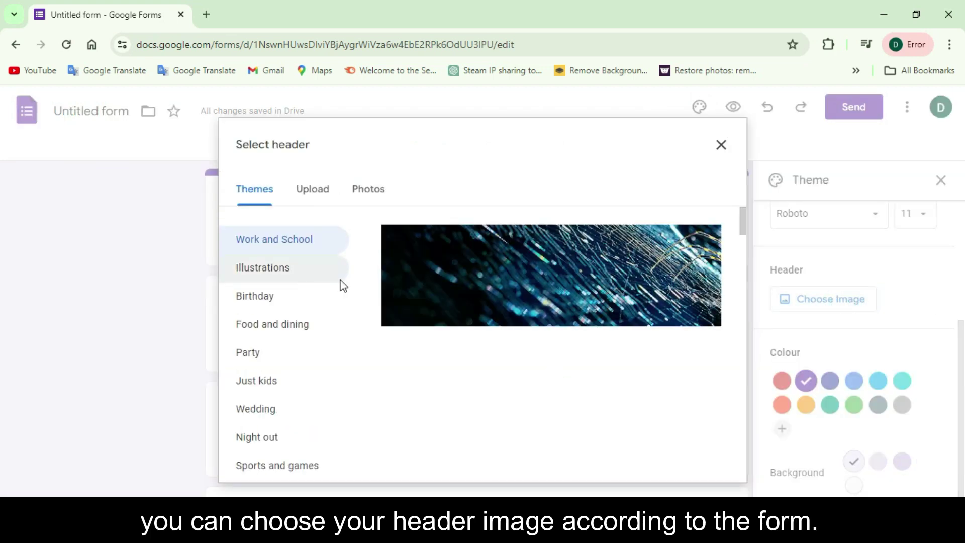
scroll(444, 285, down, 1)
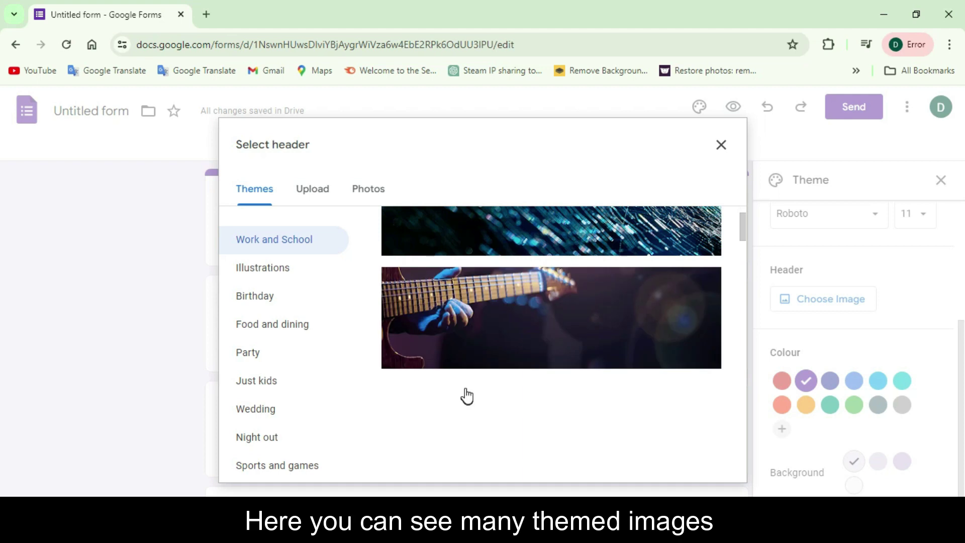
scroll(463, 362, up, 1)
scroll(484, 299, down, 2)
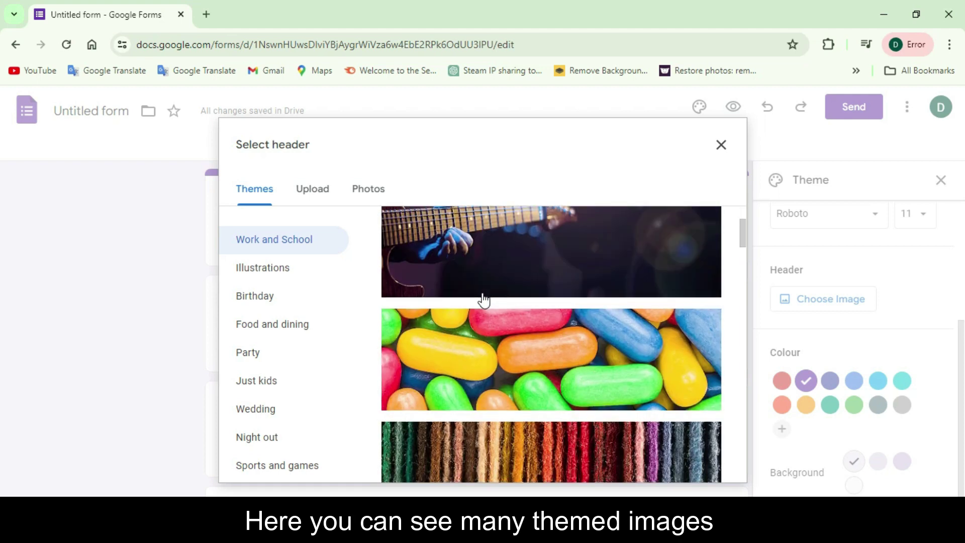
scroll(483, 299, down, 3)
scroll(483, 299, down, 2)
scroll(483, 299, down, 3)
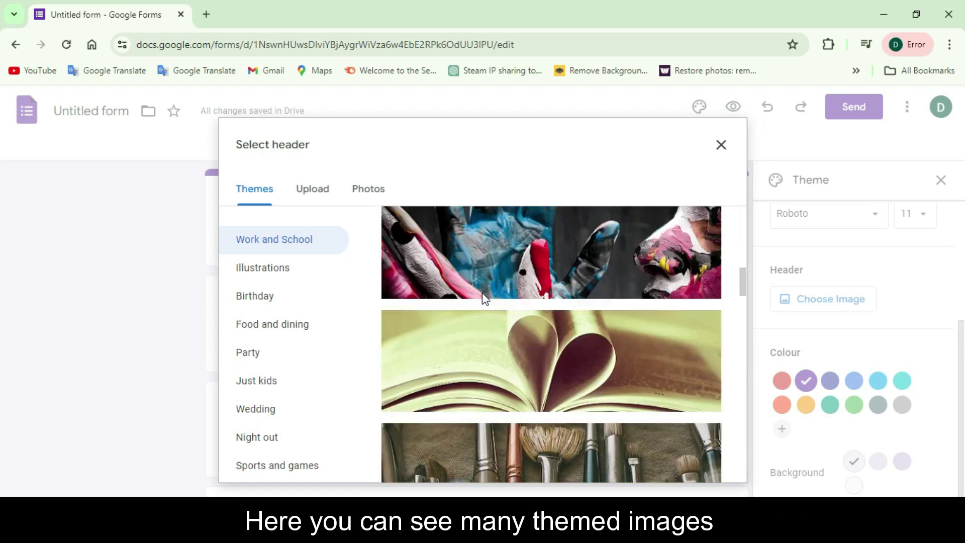
scroll(483, 299, down, 1)
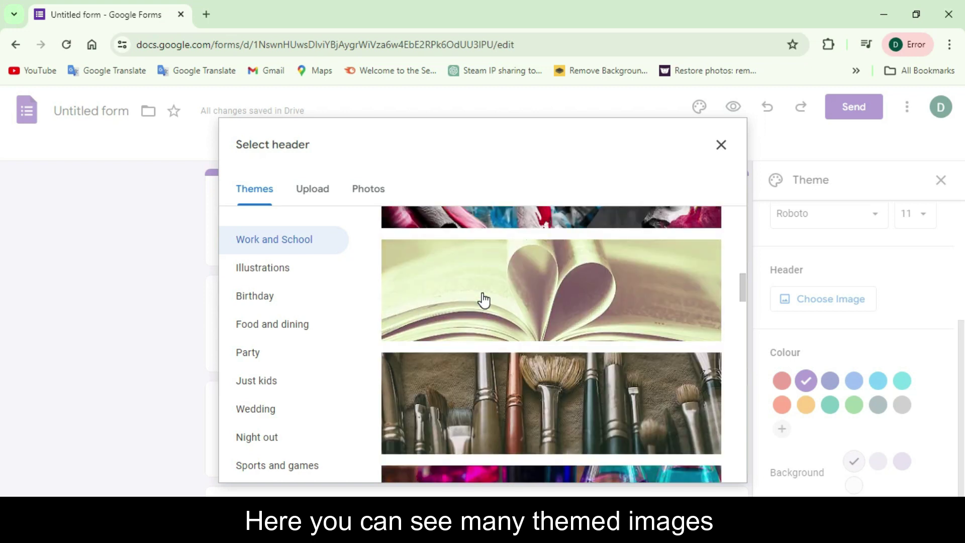
scroll(483, 299, down, 1)
Insert the paintbrushes picture as the form header image.
click(516, 323)
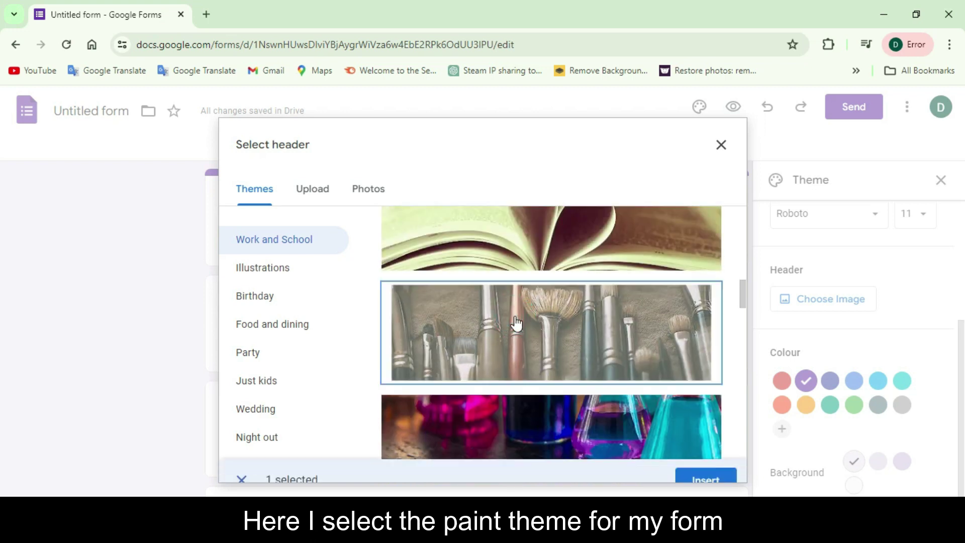
click(715, 471)
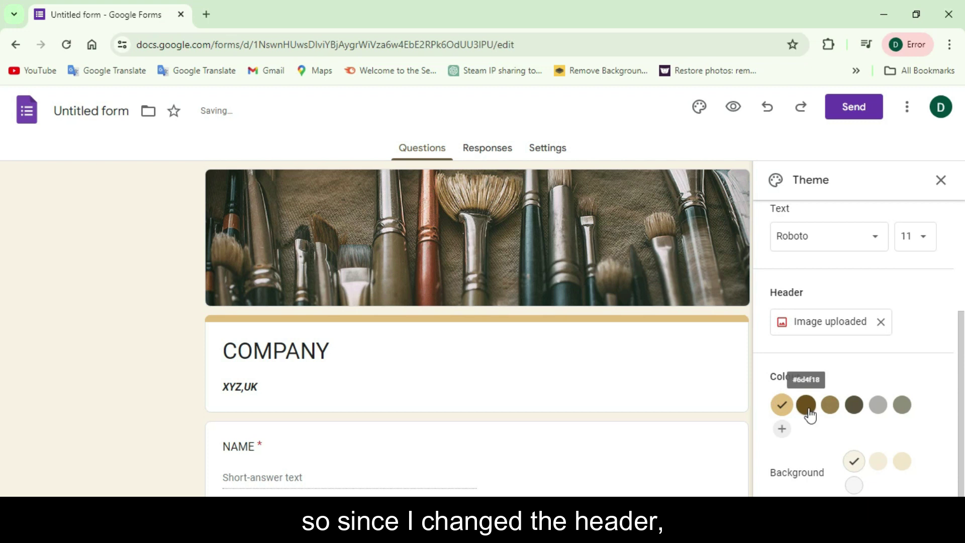
Set the theme colour to the #987d47 brown and start sending the form.
click(806, 404)
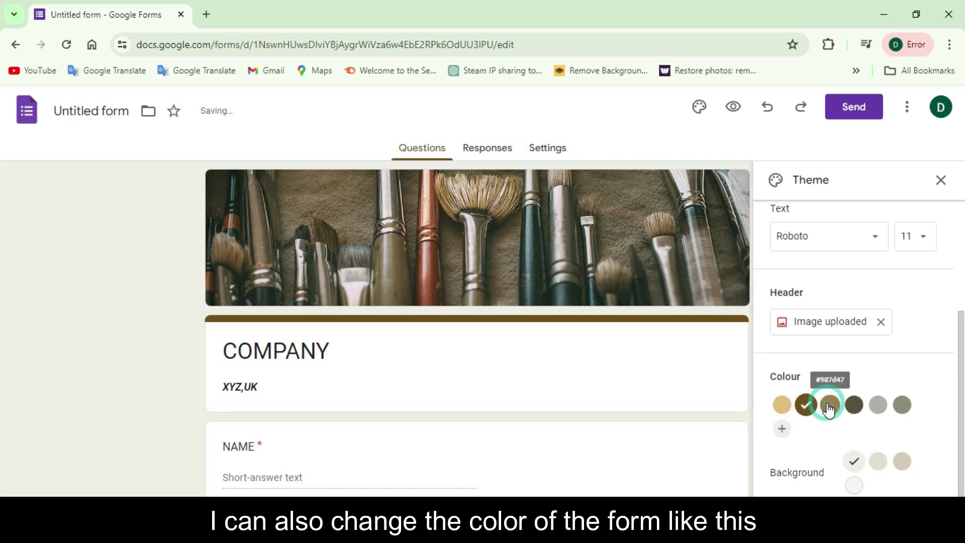
click(829, 405)
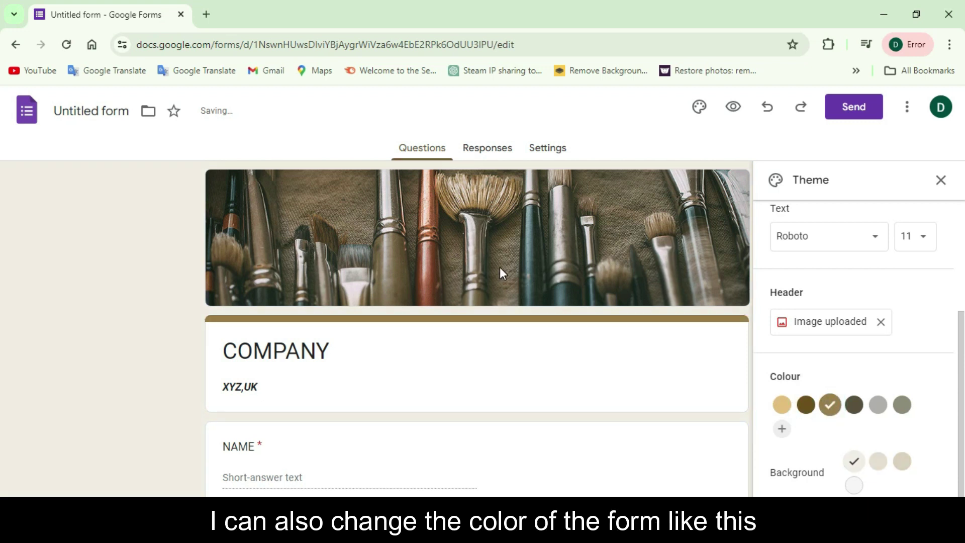
click(842, 112)
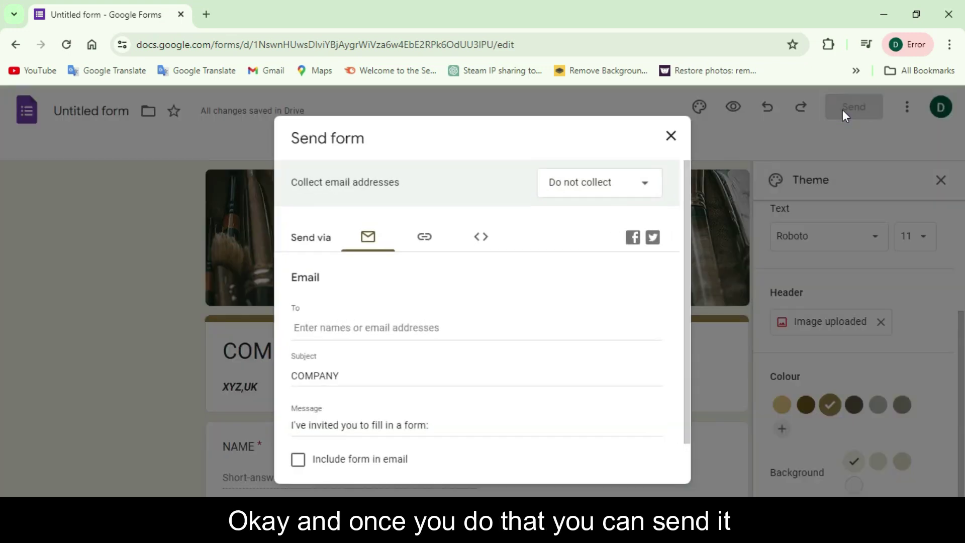
Dismiss the sharing dialog, glance at the three-dot menu actions, and reopen Send form.
click(671, 135)
click(906, 107)
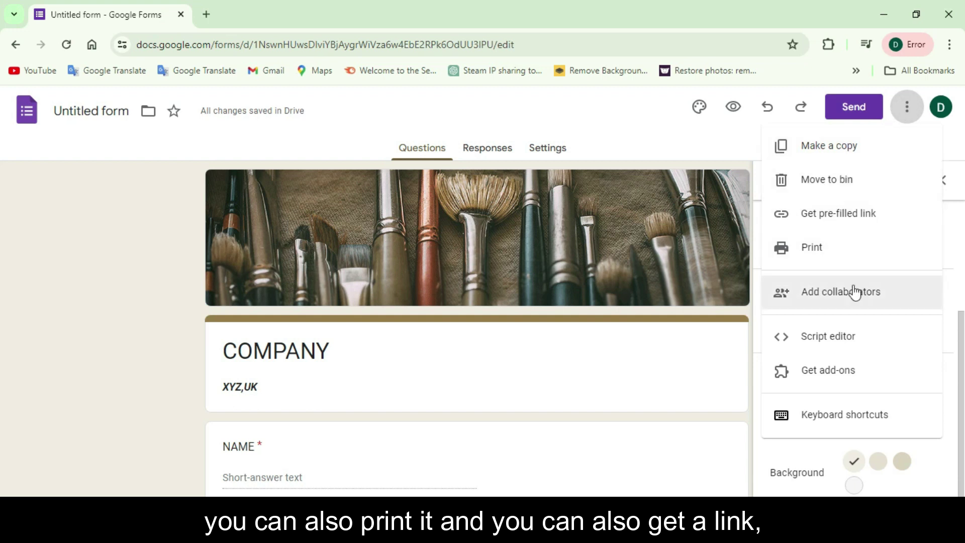
click(872, 117)
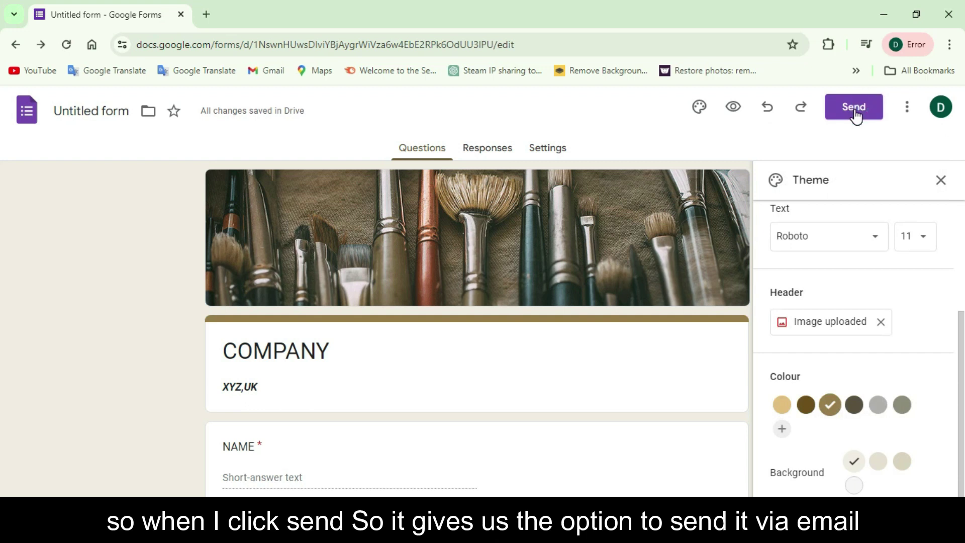
click(855, 115)
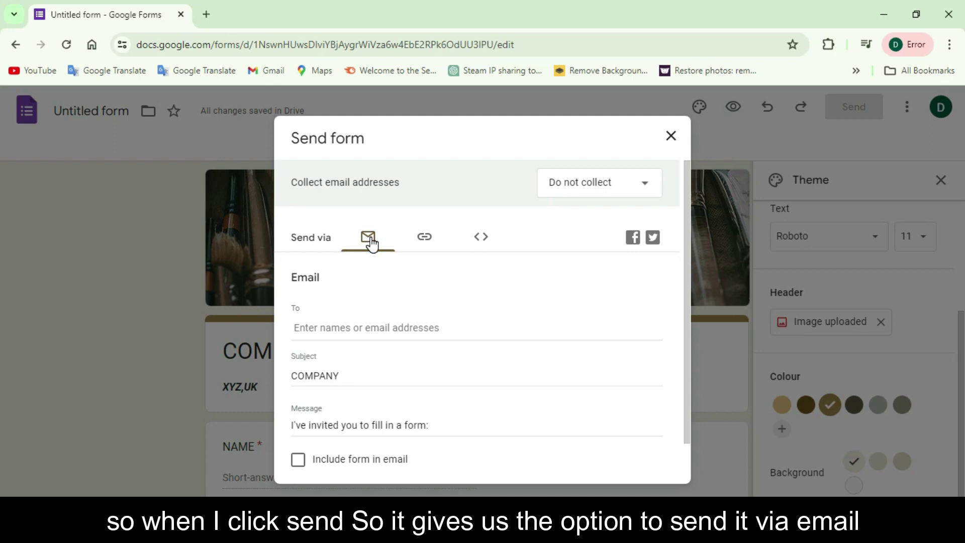
Copy the shortened form link from the link tab, then close the Send form dialog.
click(425, 241)
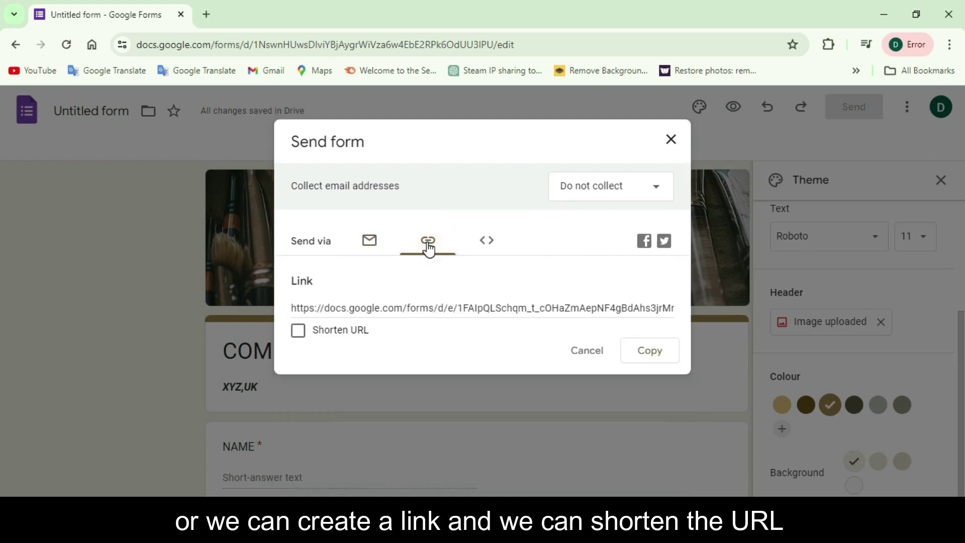
click(298, 330)
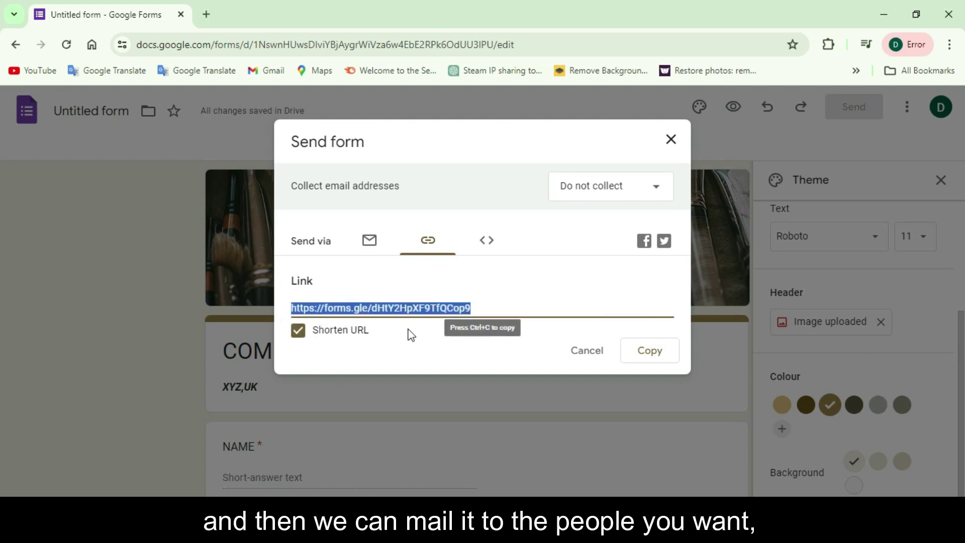
click(639, 353)
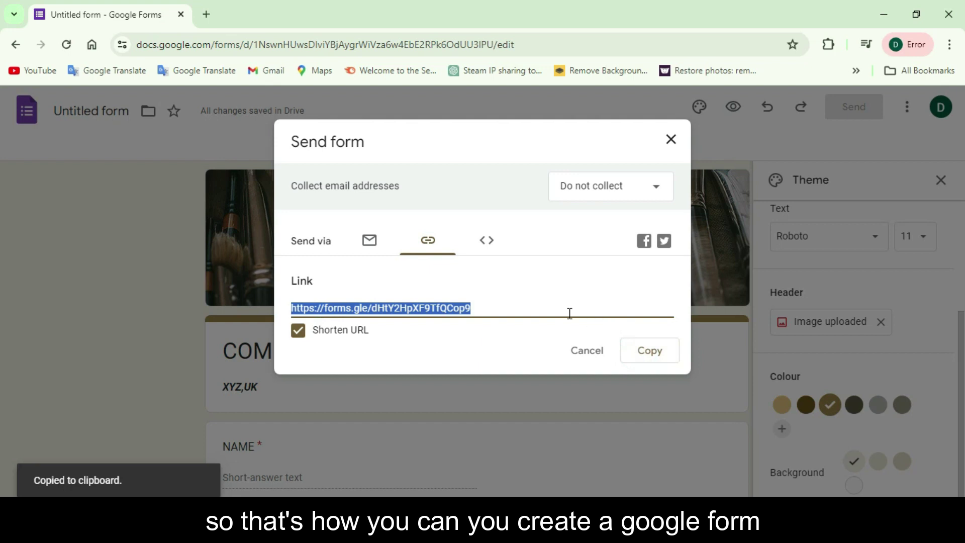
click(369, 241)
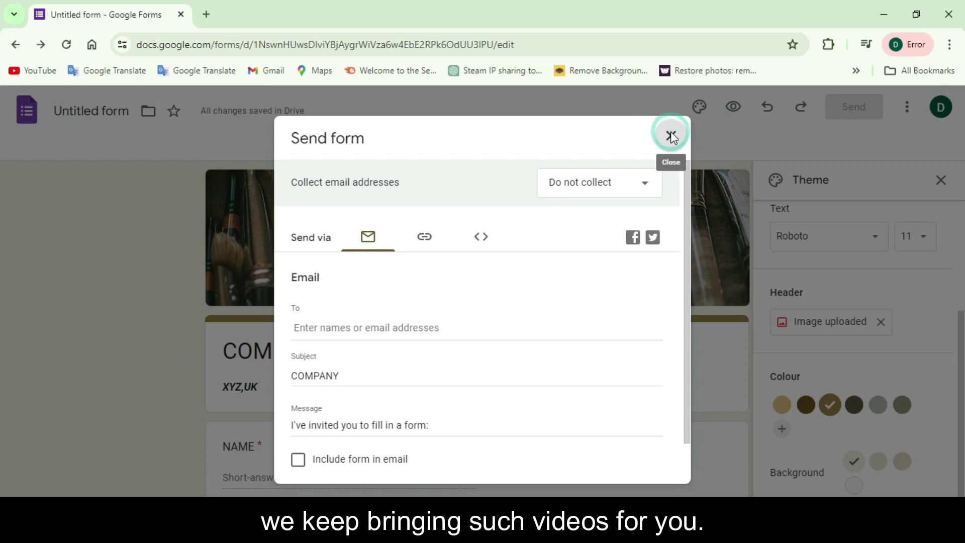
click(671, 137)
scroll(689, 319, down, 1)
scroll(690, 310, up, 1)
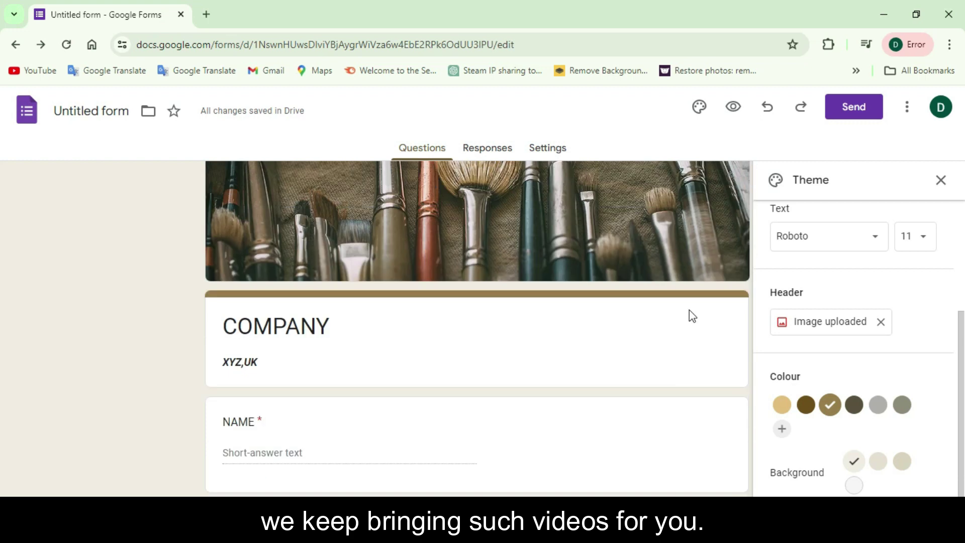